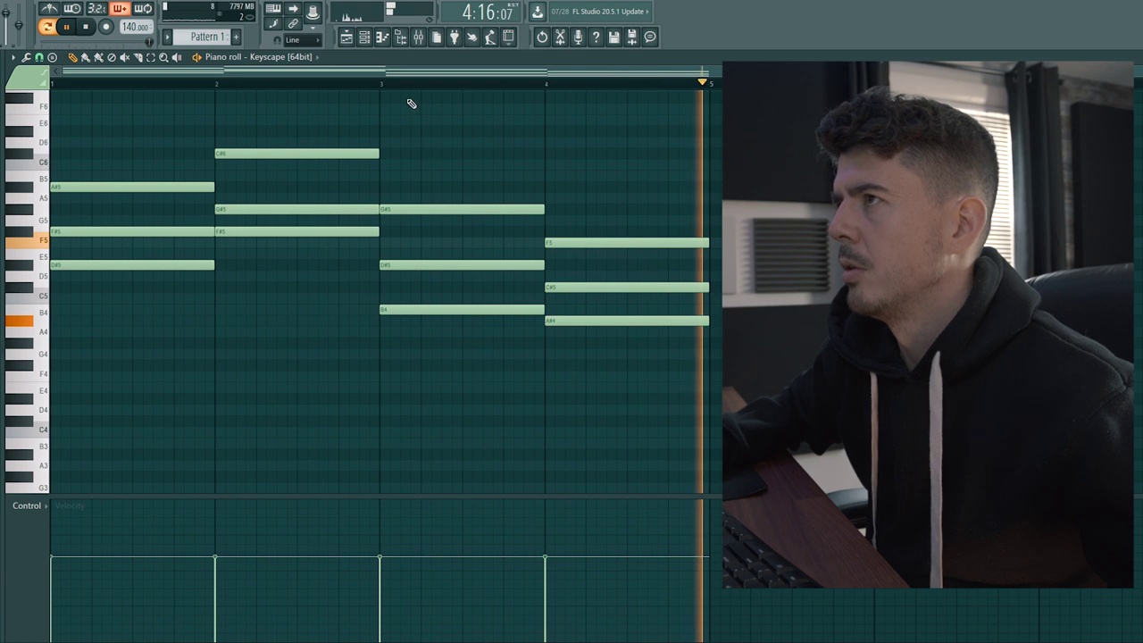
# Transpose the four-bar chord progression down one octave, and raise it by two semitones
pyautogui.click(384, 82)
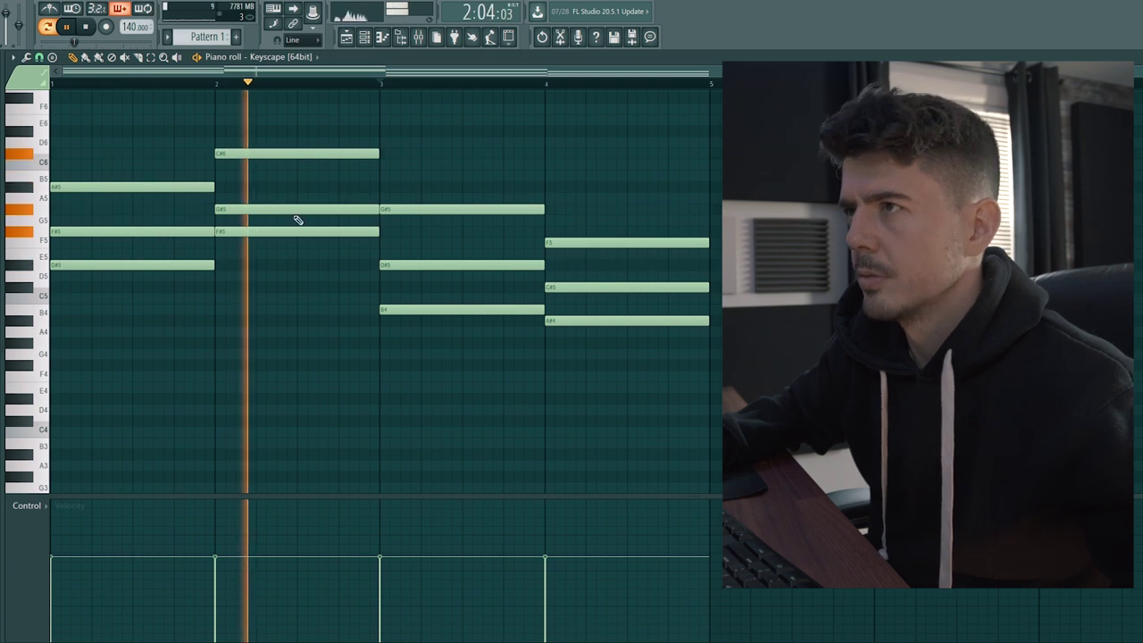
pyautogui.scroll(4, 257, 241)
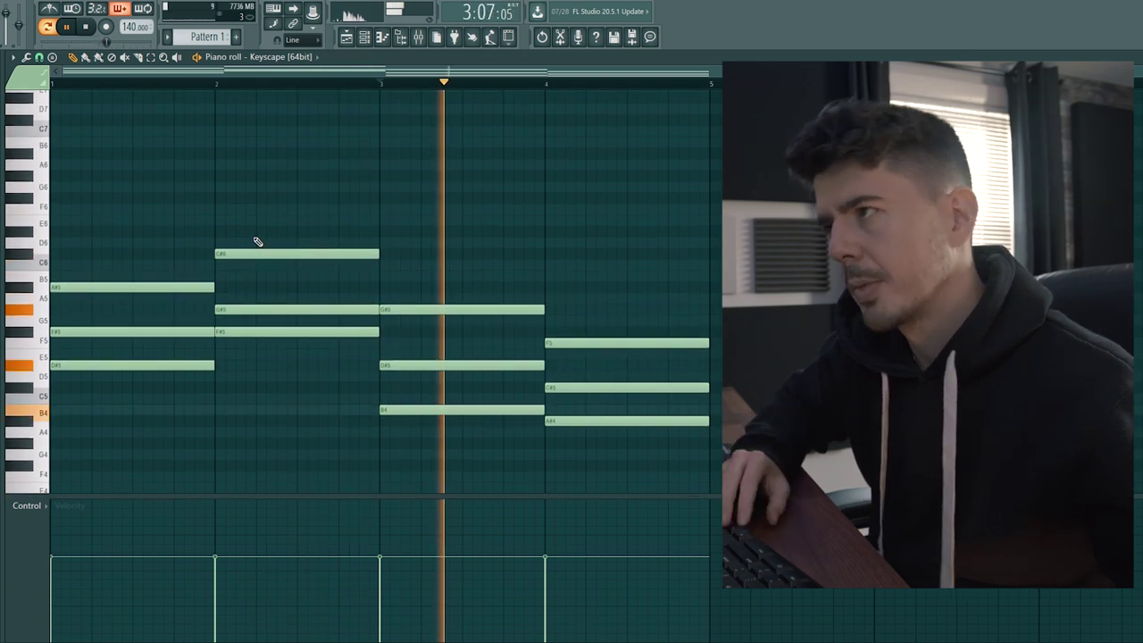
pyautogui.hotkey('ctrl', 'Down')
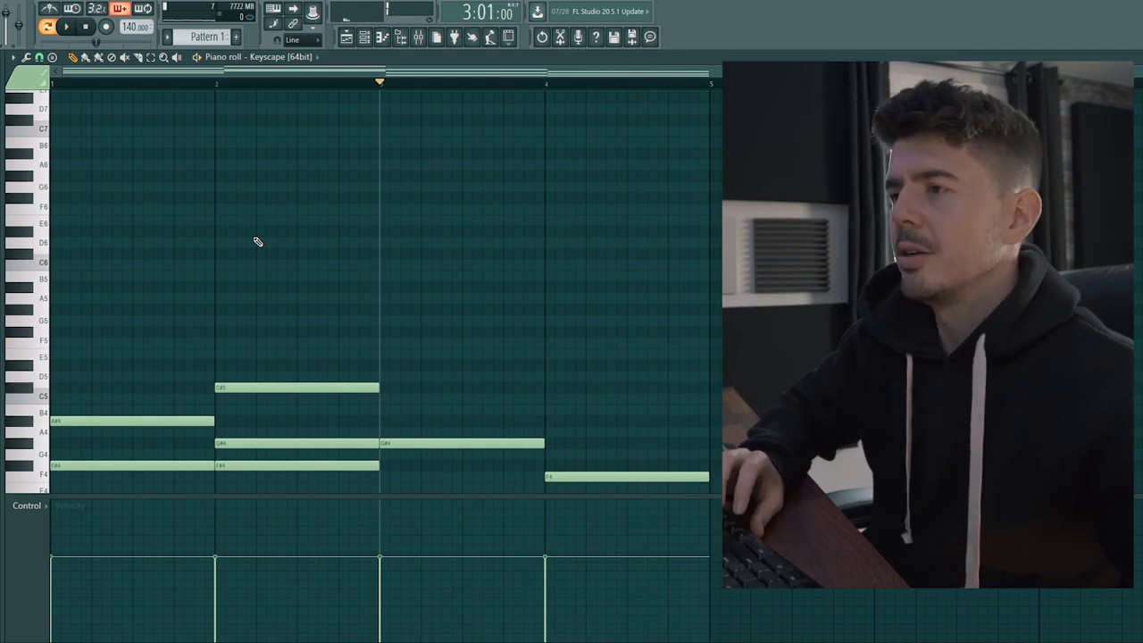
pyautogui.press('Up')
pyautogui.press('Up')
pyautogui.press('Up')
pyautogui.press('Up')
pyautogui.press('Up')
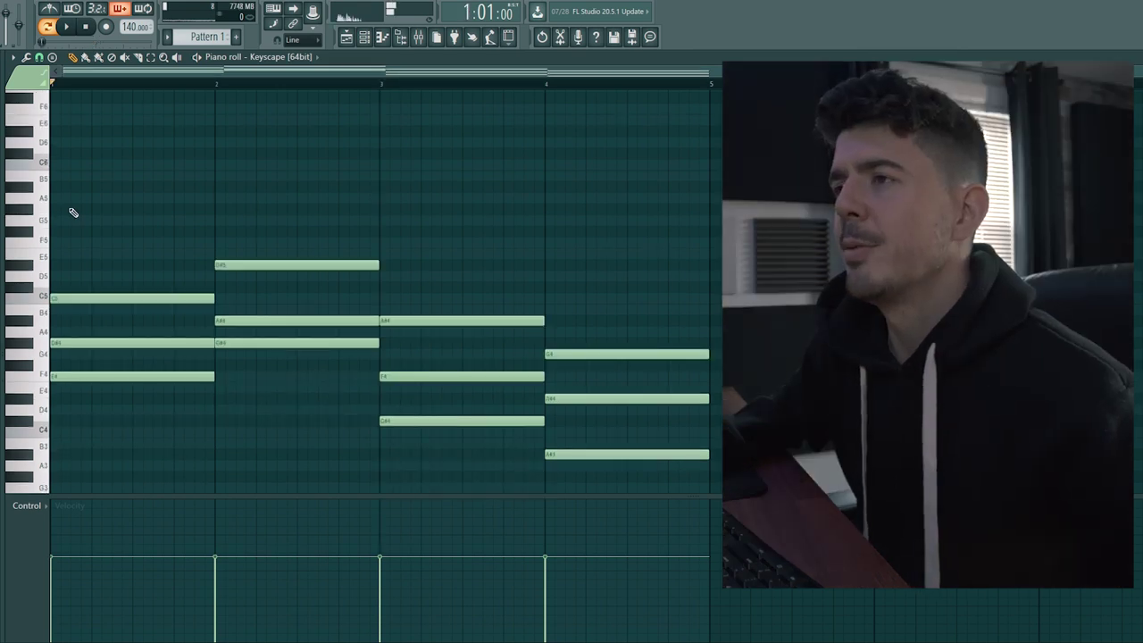
# Add short notes on the last beat: C5 in bar 2 and D#5 in bars 3 and 4
pyautogui.scroll(3, 73, 212)
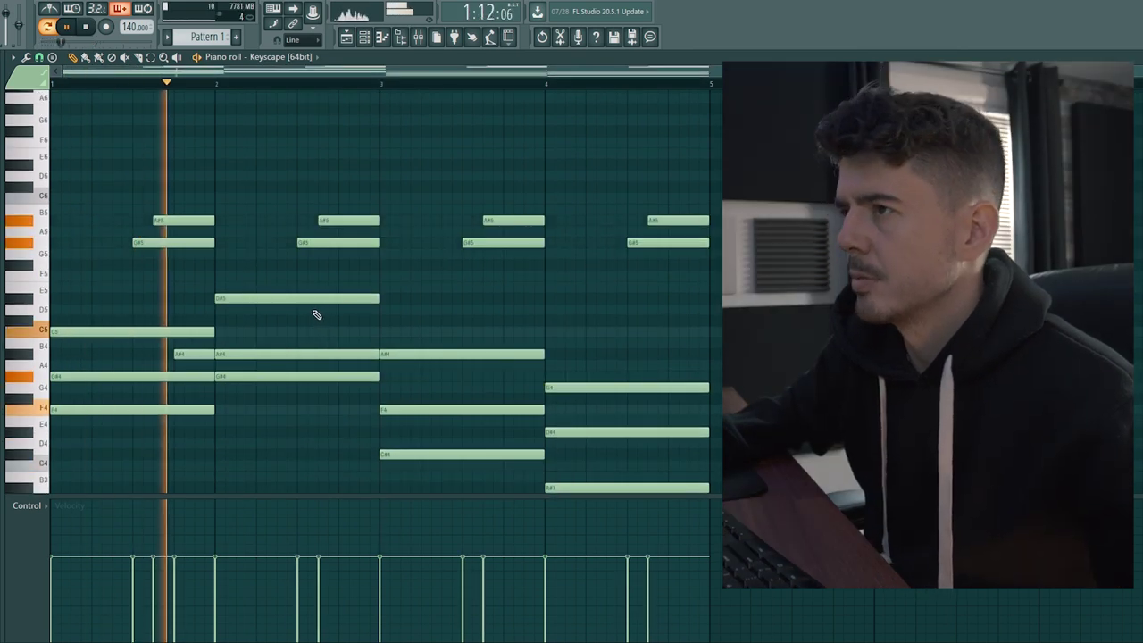
pyautogui.click(344, 321)
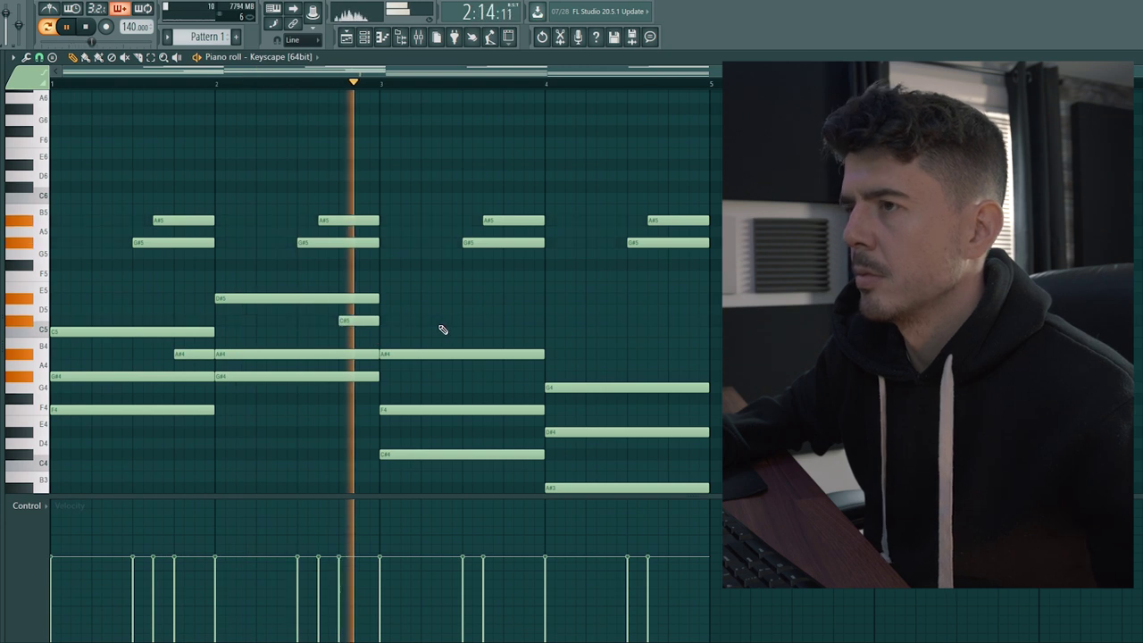
pyautogui.click(501, 297)
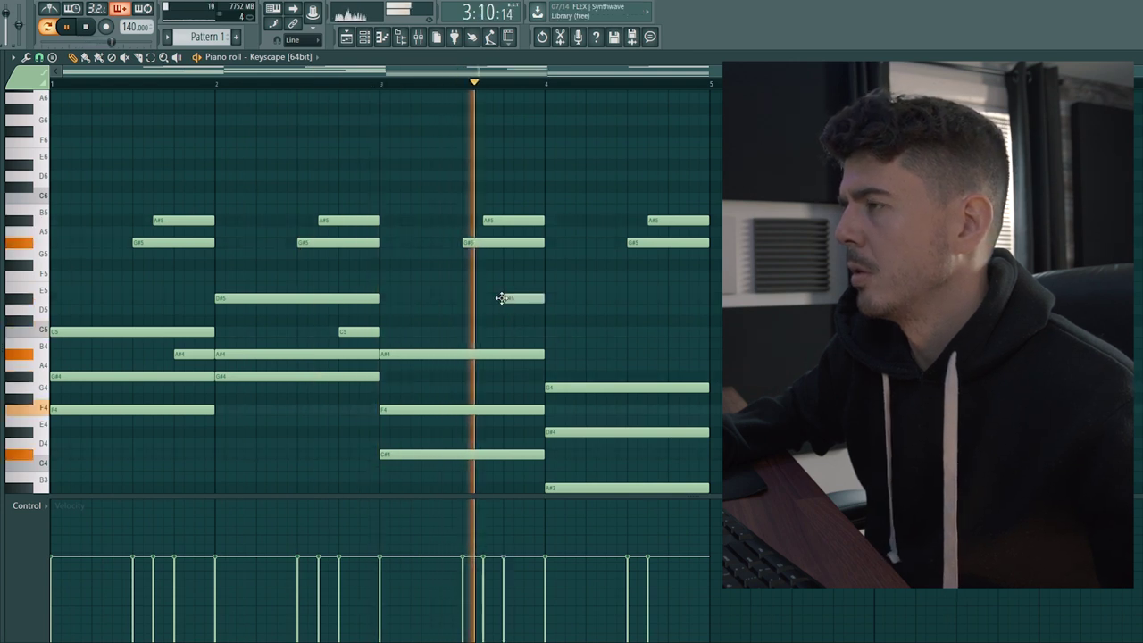
pyautogui.click(665, 300)
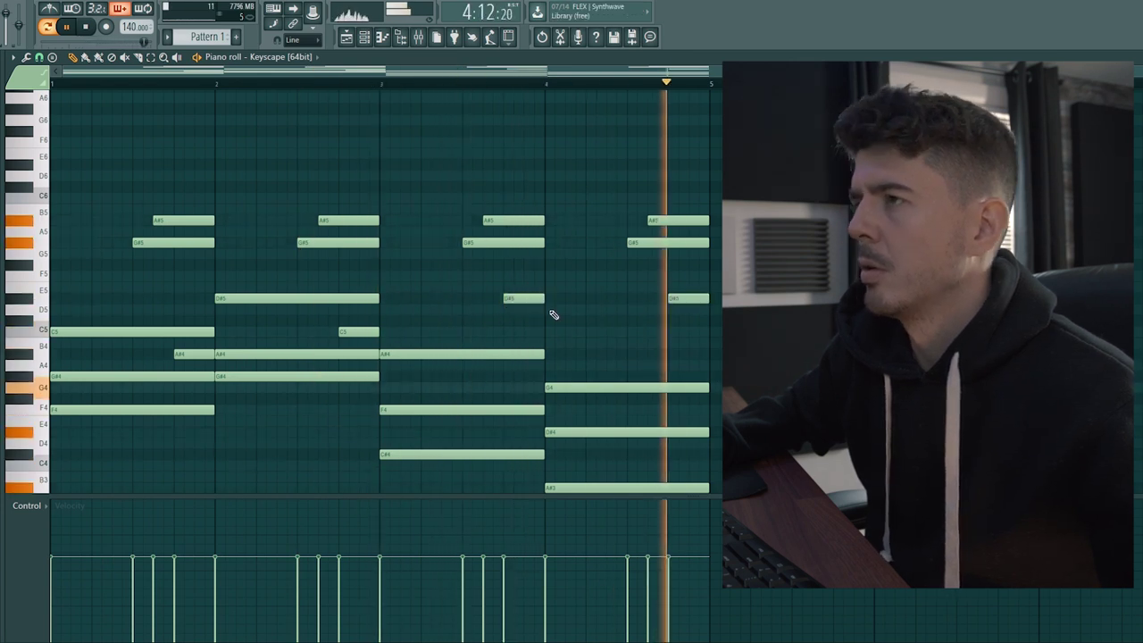
# Transpose all chord and melody notes up by two semitones
pyautogui.scroll(-1, 329, 317)
pyautogui.press('Up')
pyautogui.press('Up')
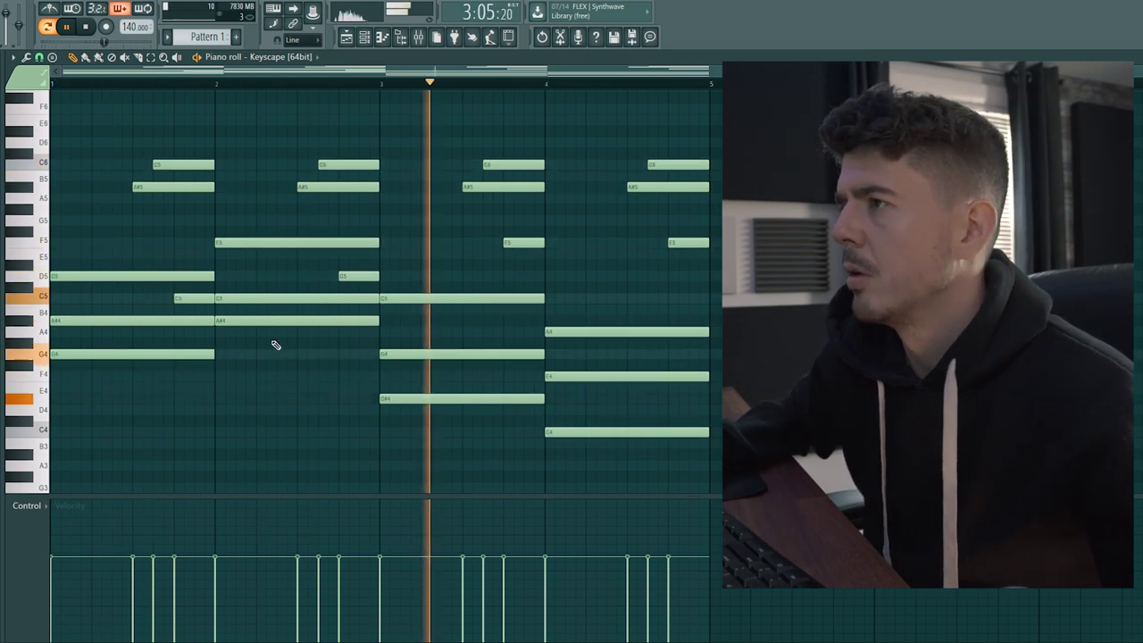
pyautogui.scroll(-3, 250, 350)
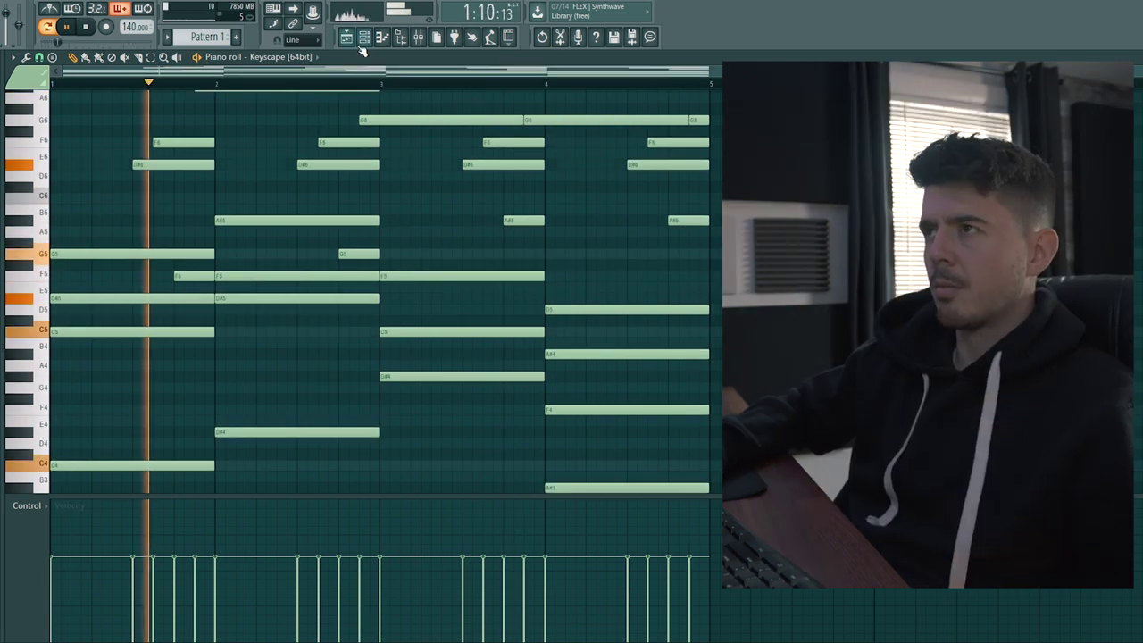
# Route the Keyscape channel to mixer insert 5 and return to its piano roll
pyautogui.click(363, 38)
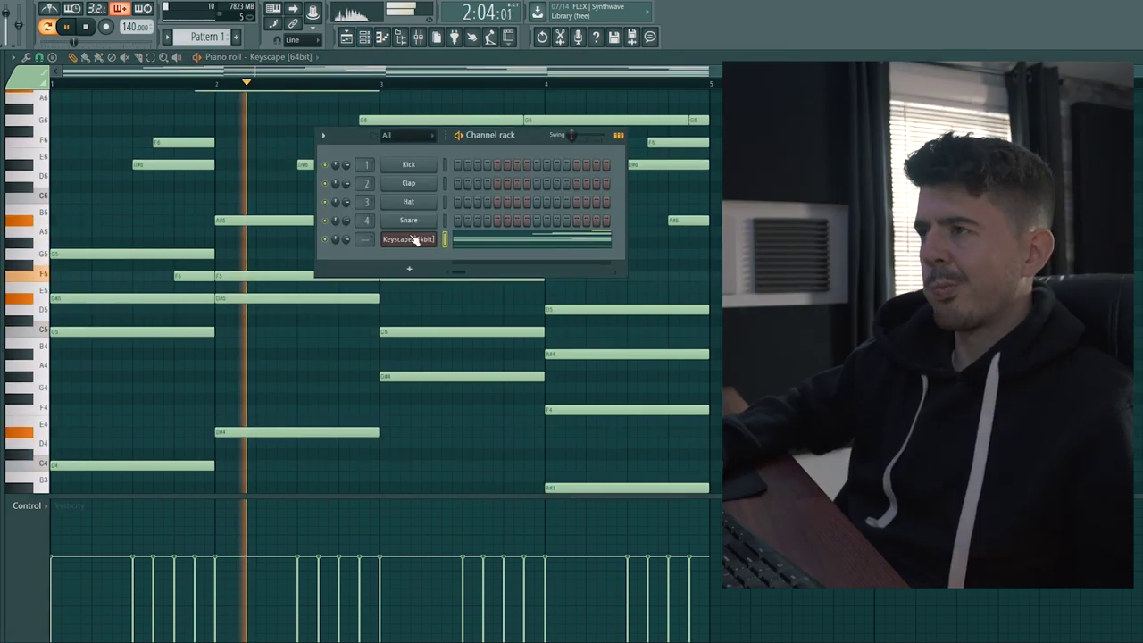
pyautogui.click(408, 237)
pyautogui.press('F9')
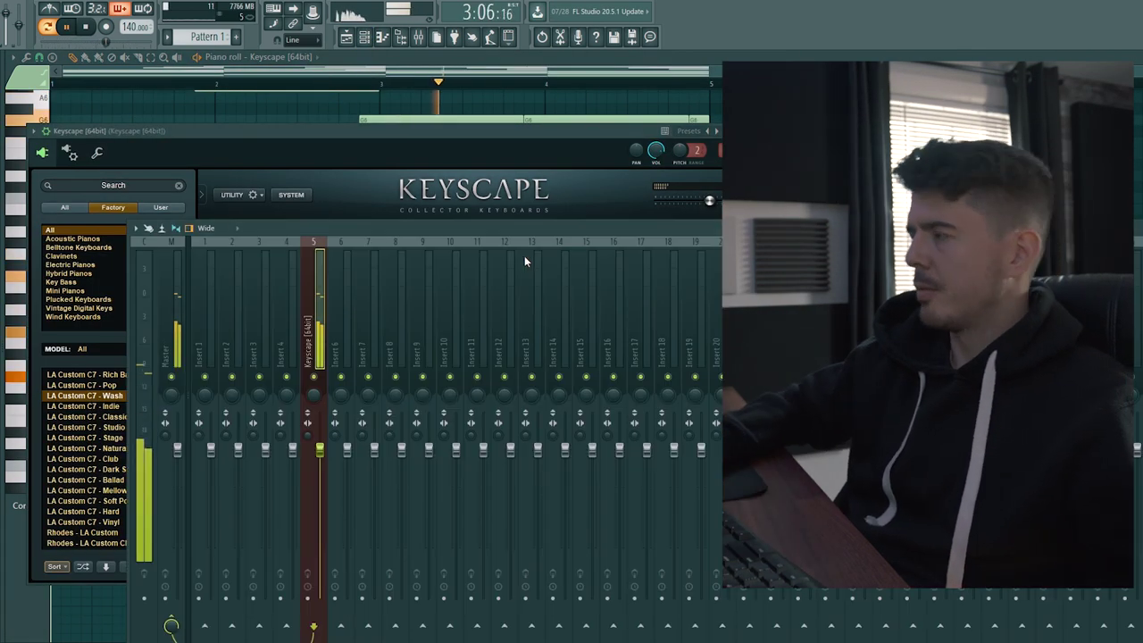
pyautogui.press('F7')
pyautogui.scroll(5, 568, 235)
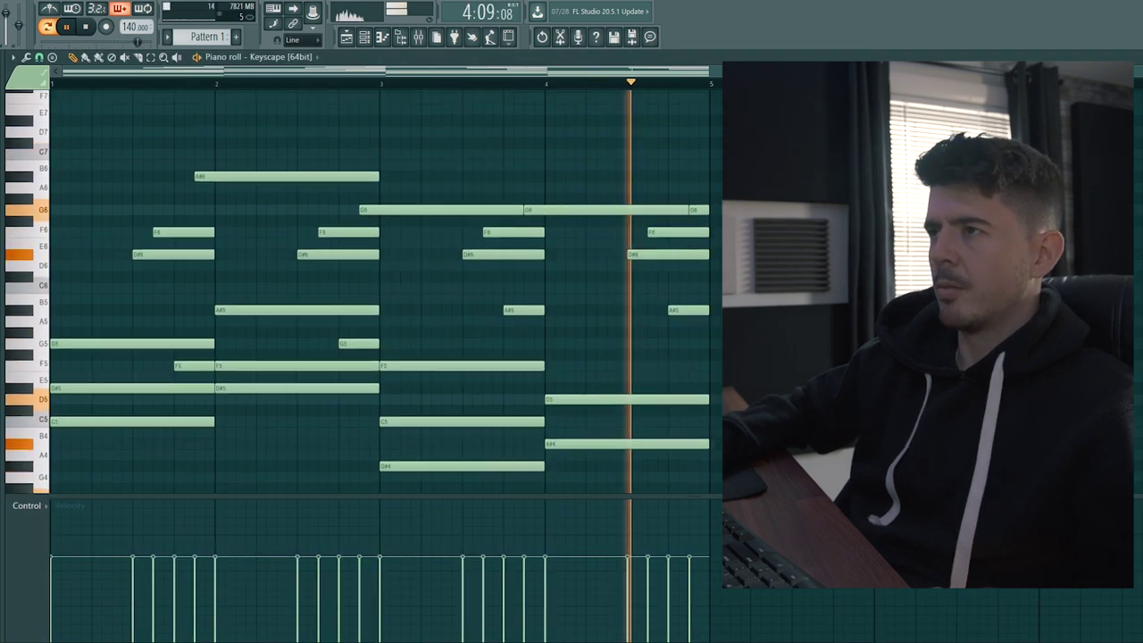
pyautogui.scroll(-2, 568, 235)
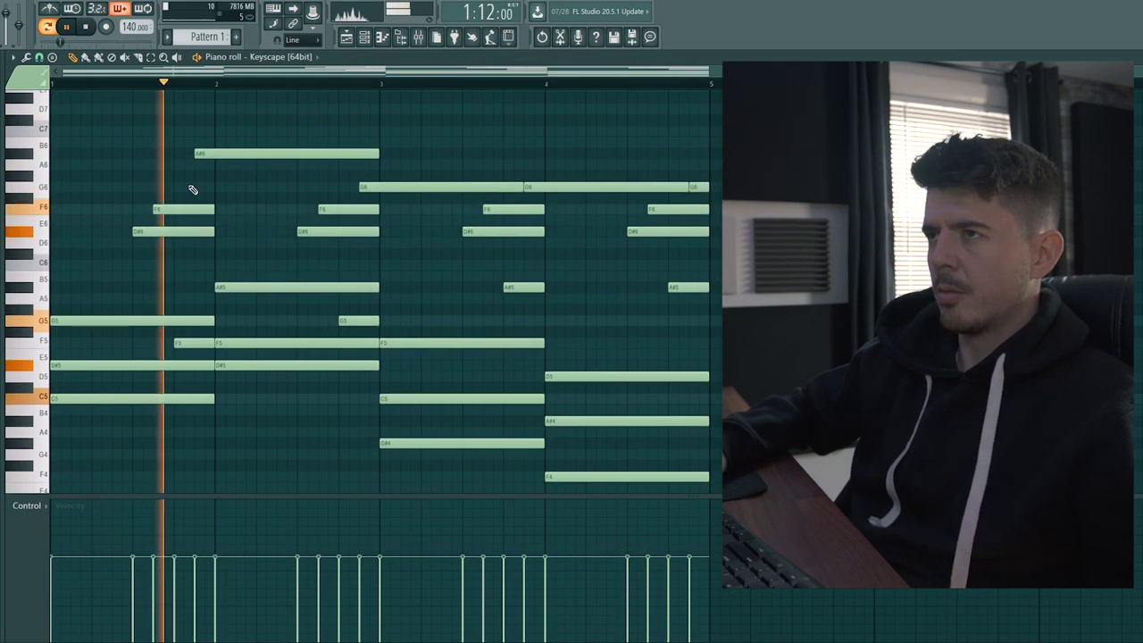
# Load Gross Beat on the Keyscape mixer insert with the Momentary preset and the 1/2 Speed time effect
pyautogui.click(346, 37)
pyautogui.click(382, 36)
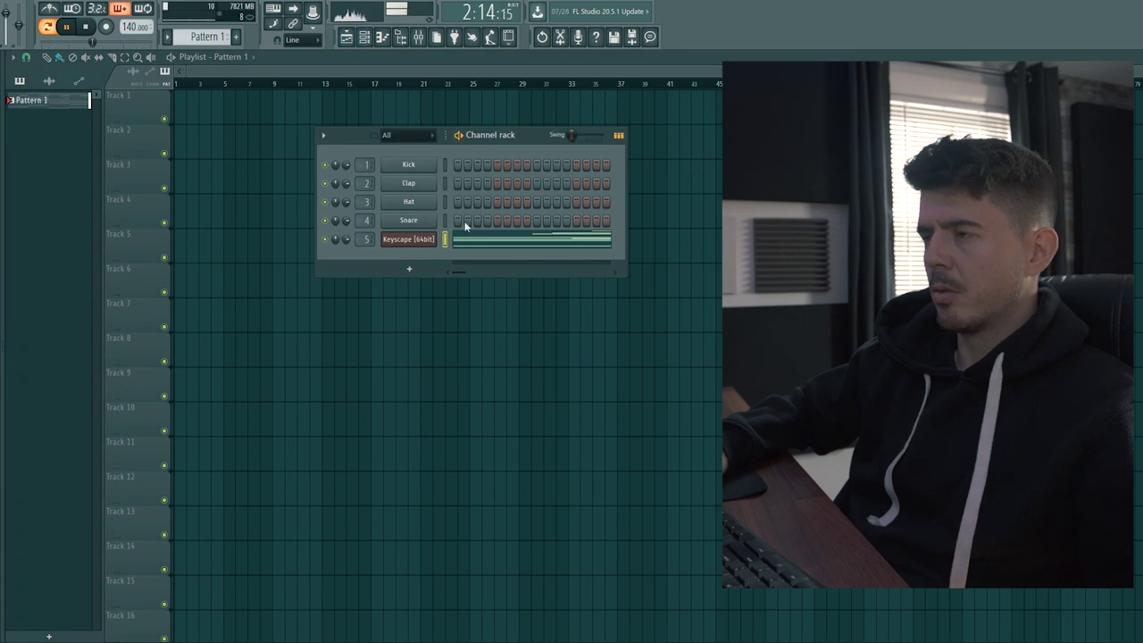
pyautogui.click(408, 239)
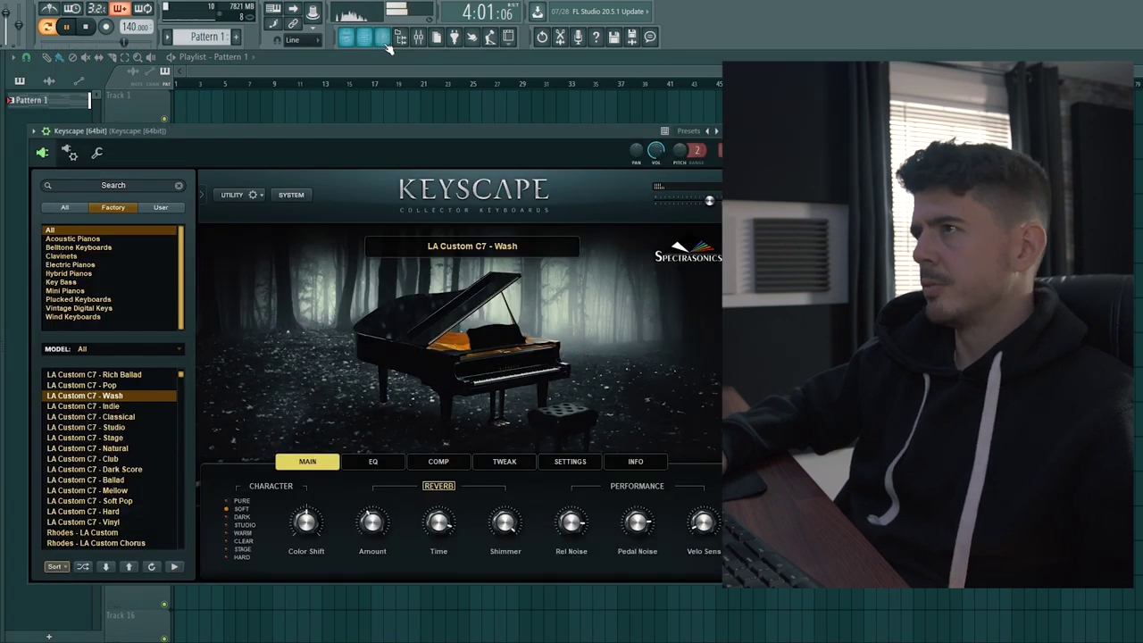
pyautogui.click(400, 37)
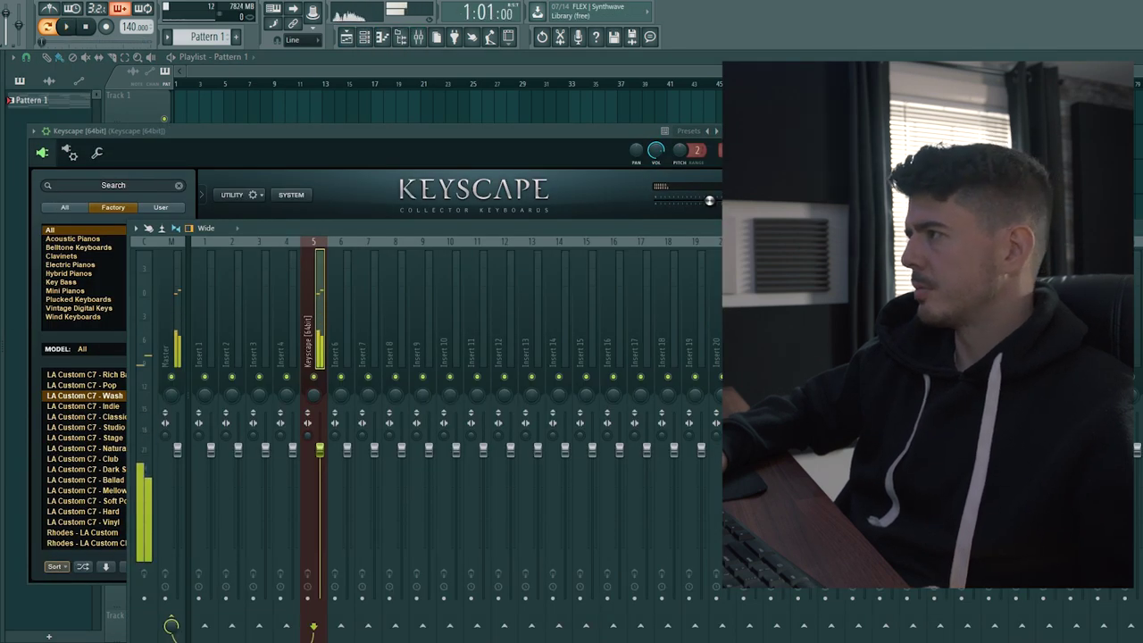
pyautogui.click(346, 227)
pyautogui.click(94, 179)
pyautogui.moveTo(105, 215)
pyautogui.click(251, 236)
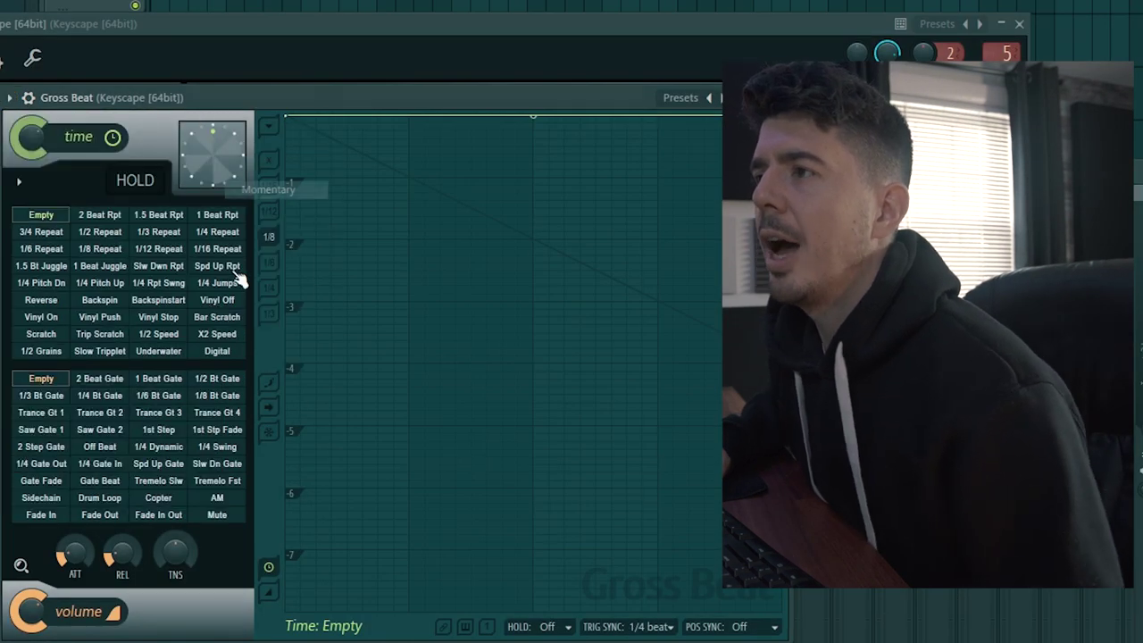
pyautogui.click(156, 333)
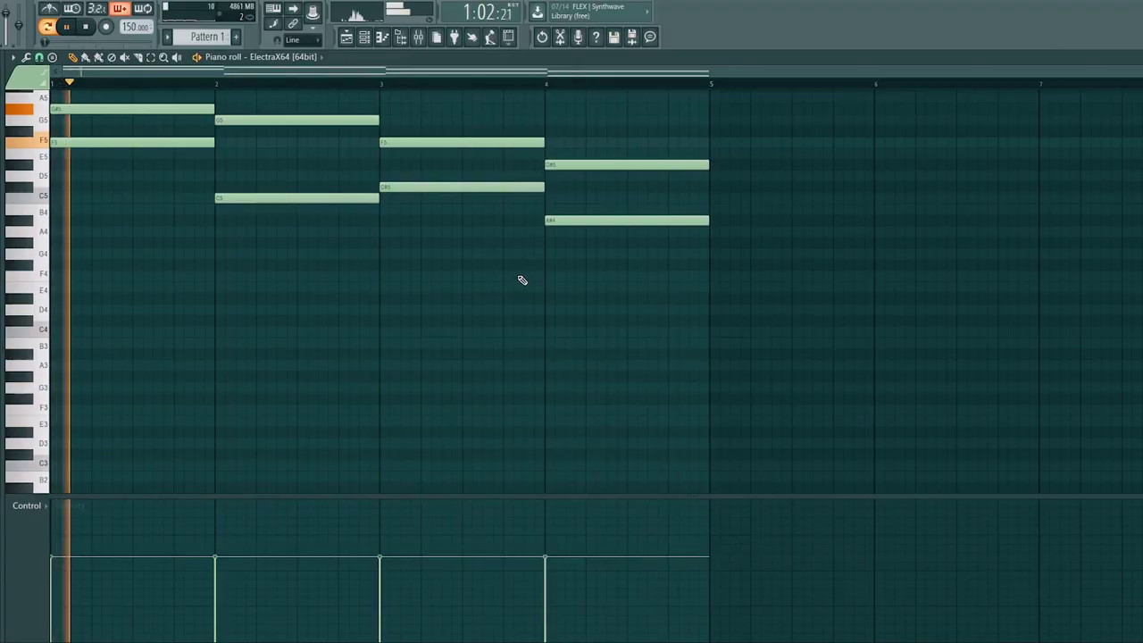
pyautogui.scroll(3, 522, 280)
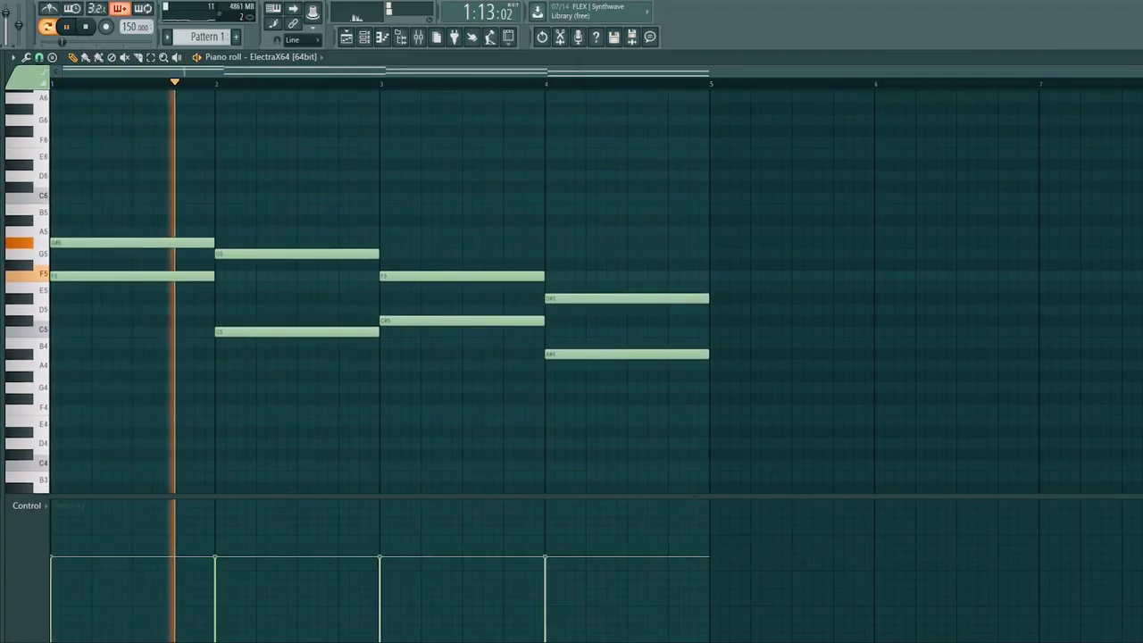
pyautogui.press('F10')
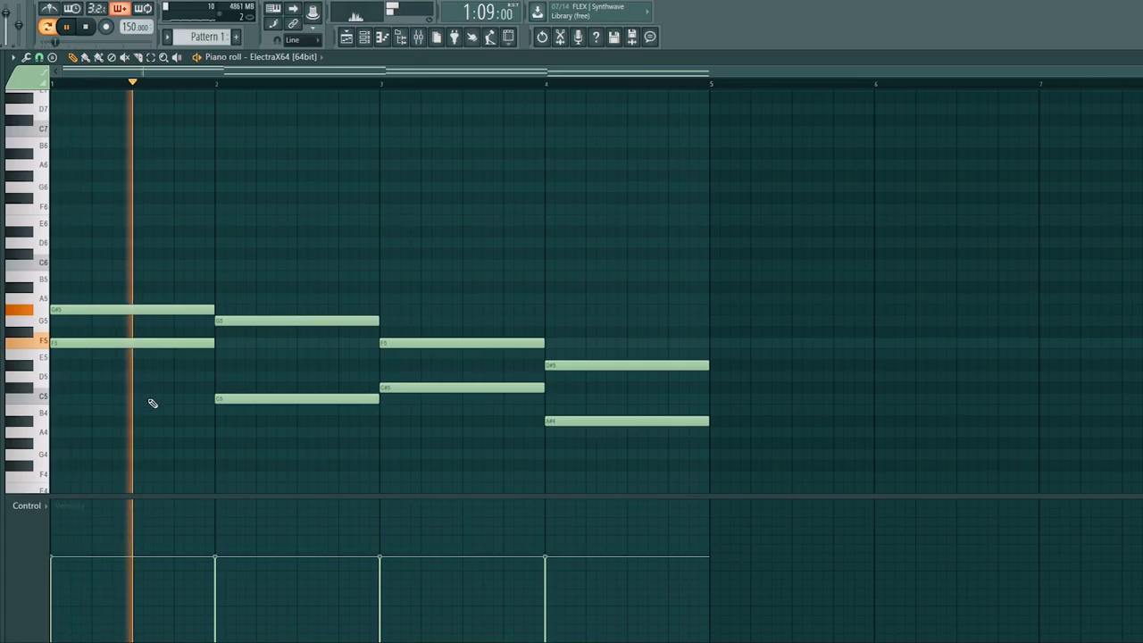
pyautogui.click(133, 431)
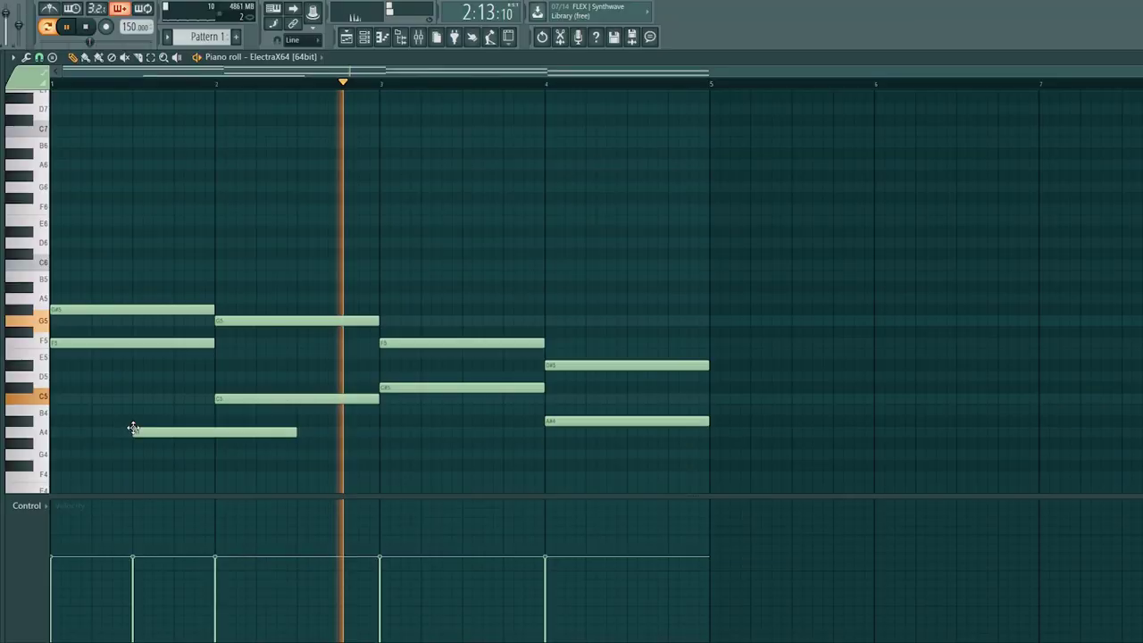
pyautogui.moveTo(172, 434); pyautogui.dragTo(174, 423)
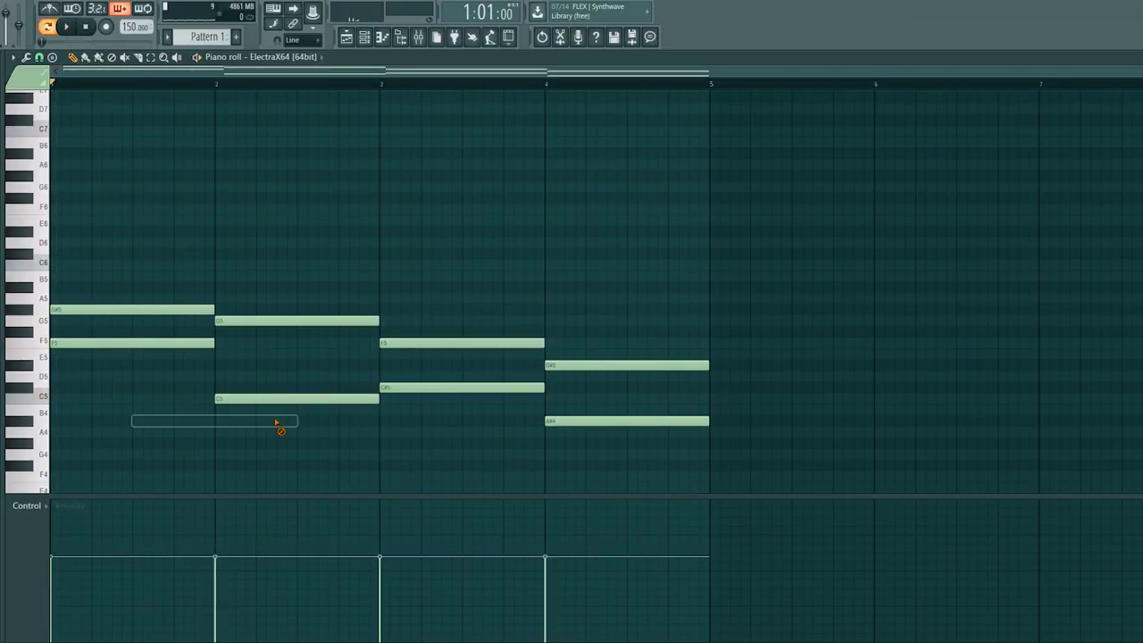
# Add a G#4 from beat 2 to the end of bar 1 and a one-beat G4 on beat 4, and play the pattern
pyautogui.click(134, 443)
pyautogui.moveTo(296, 443); pyautogui.dragTo(203, 443)
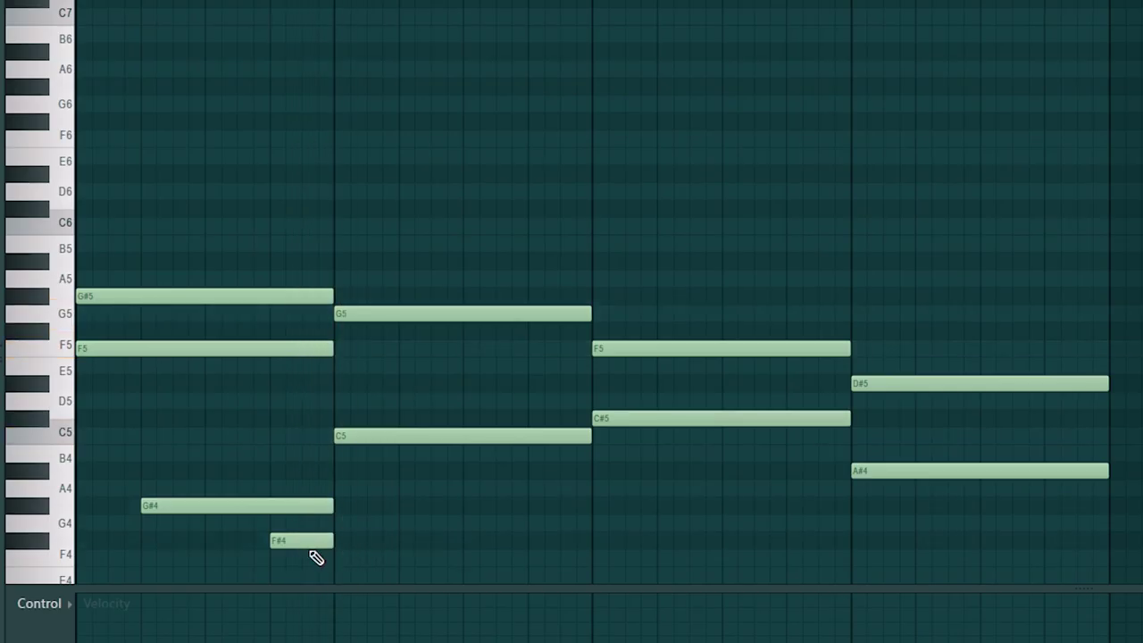
pyautogui.press('space')
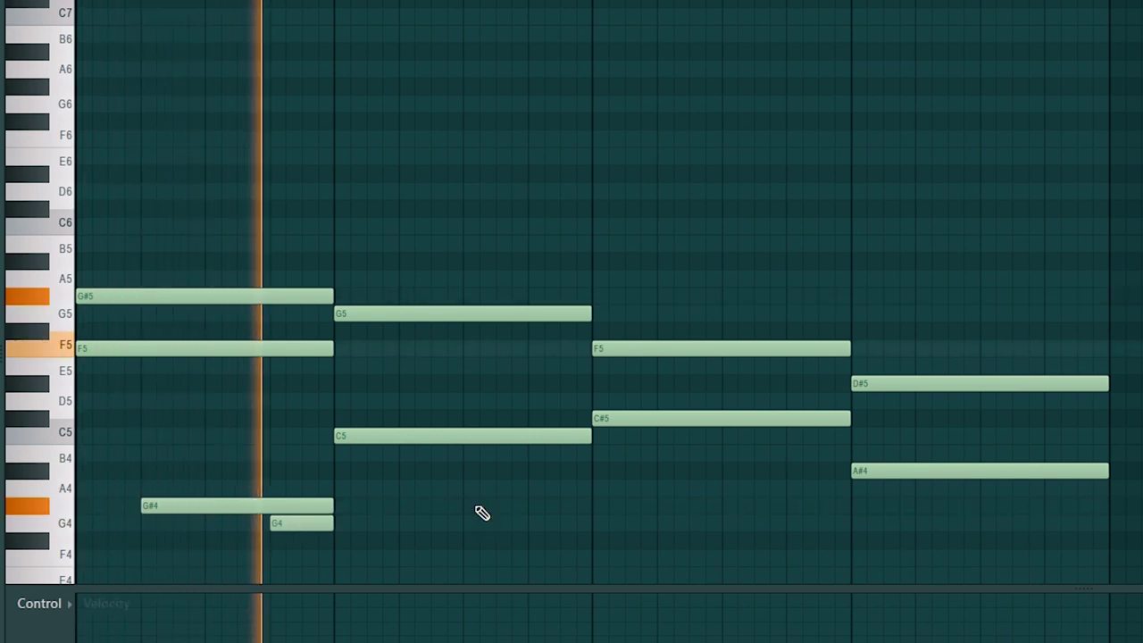
# Add a G4 from beat 2 to the end of bar 2 and a half-bar C5 starting on beat 3
pyautogui.click(400, 525)
pyautogui.moveTo(461, 523); pyautogui.dragTo(591, 524)
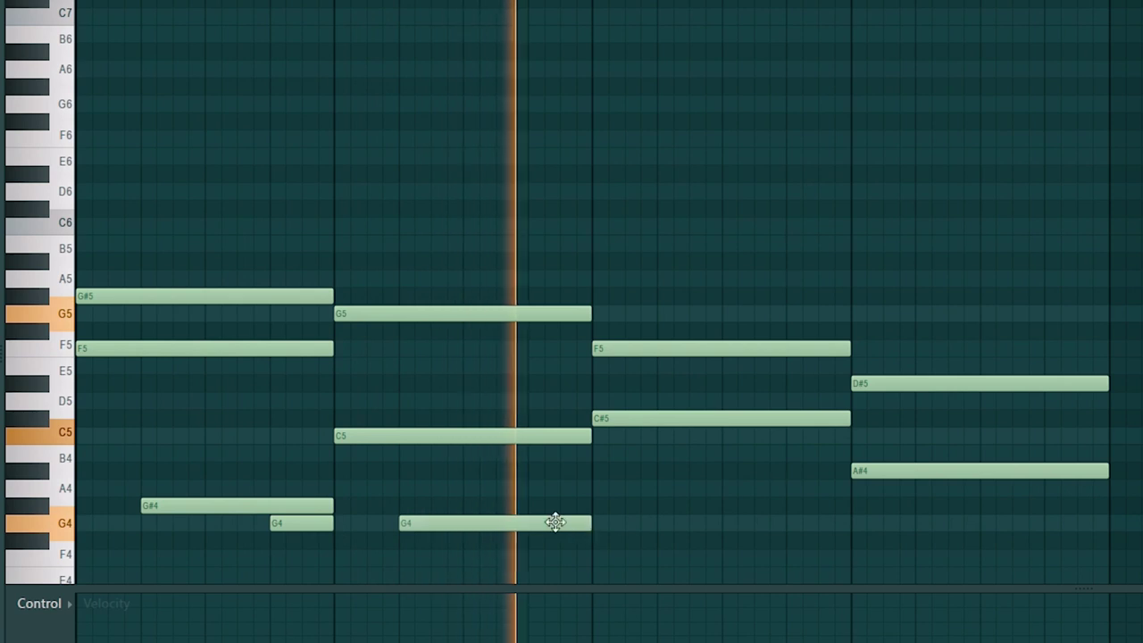
pyautogui.click(467, 505)
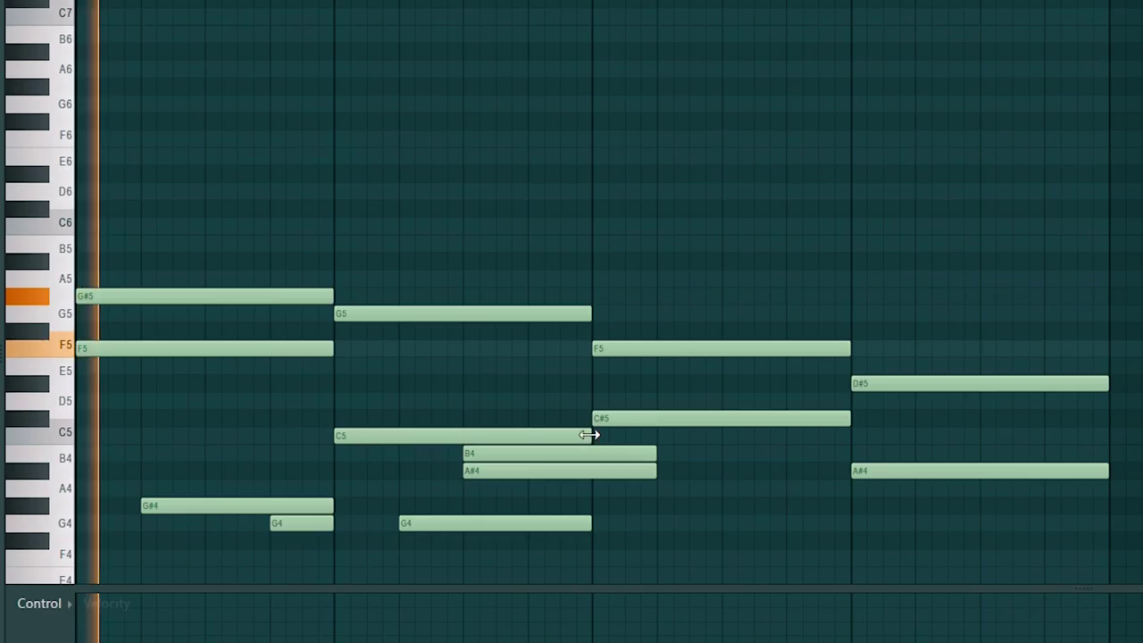
pyautogui.rightClick(462, 451)
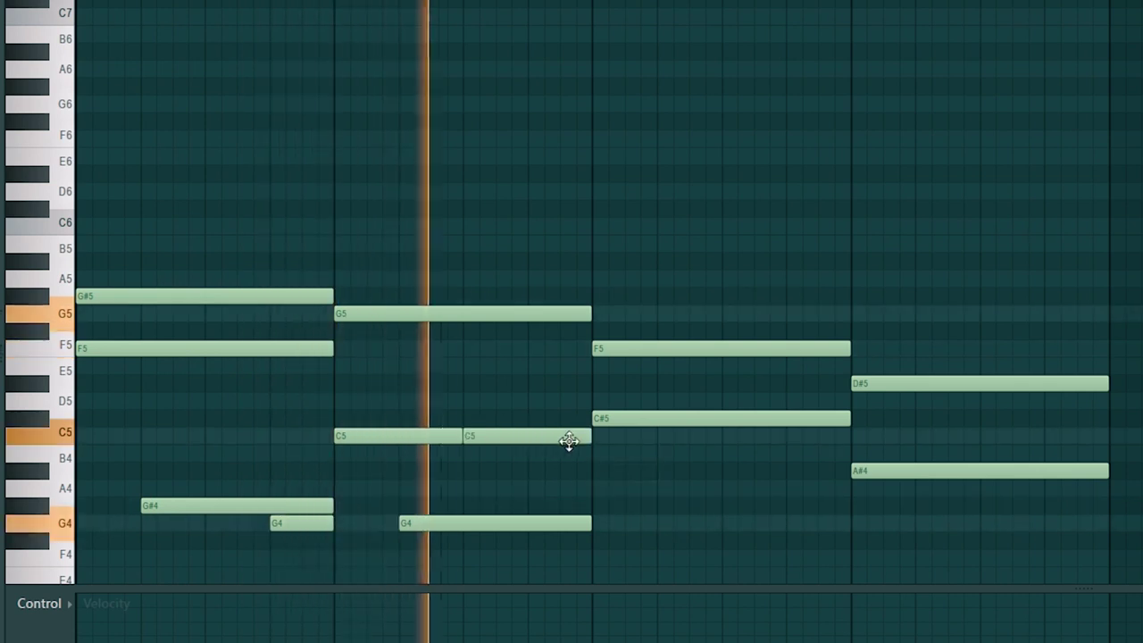
# Add a two-beat note starting on beat 4 of bar 2 and lower it to G4
pyautogui.moveTo(530, 456); pyautogui.dragTo(536, 478)
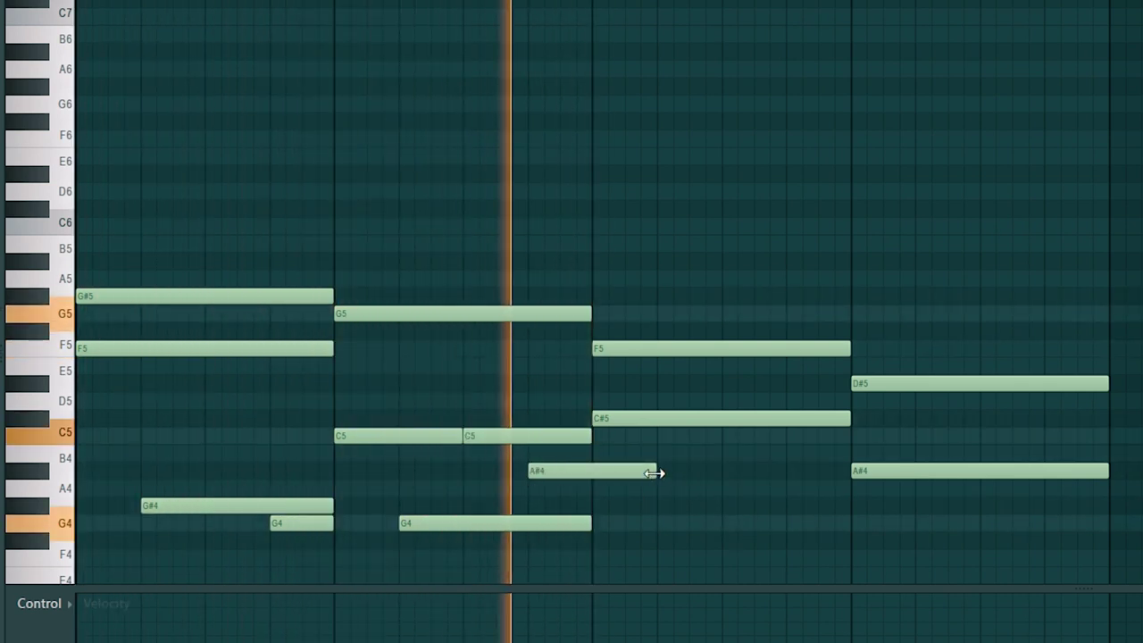
pyautogui.moveTo(628, 475); pyautogui.dragTo(627, 504)
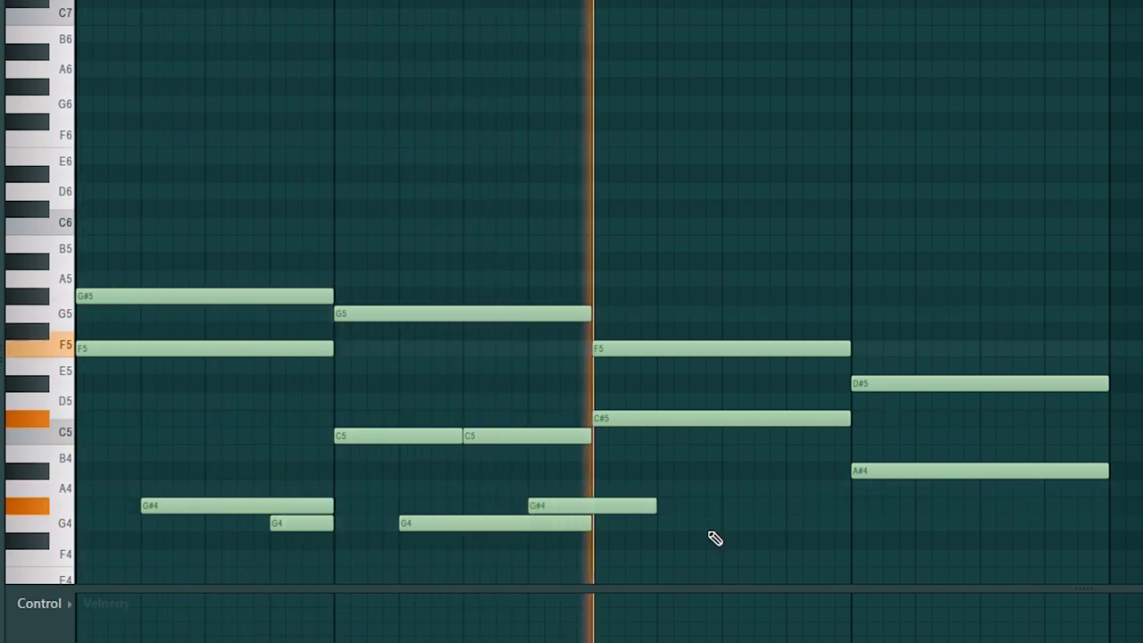
pyautogui.moveTo(608, 502)
pyautogui.mouseDown()
pyautogui.moveTo(610, 533)
pyautogui.moveTo(602, 520)
pyautogui.mouseUp()
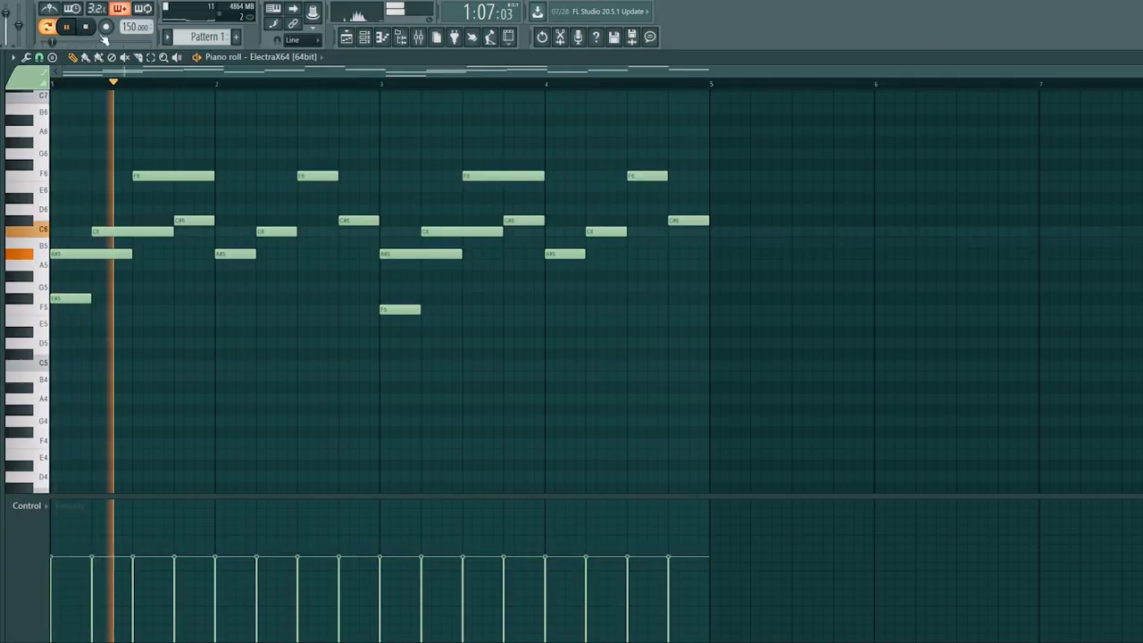
# Repeat the C5 snare hit on beat 3 of bars 2, 3 and 4, and show the channel rack
pyautogui.click(399, 36)
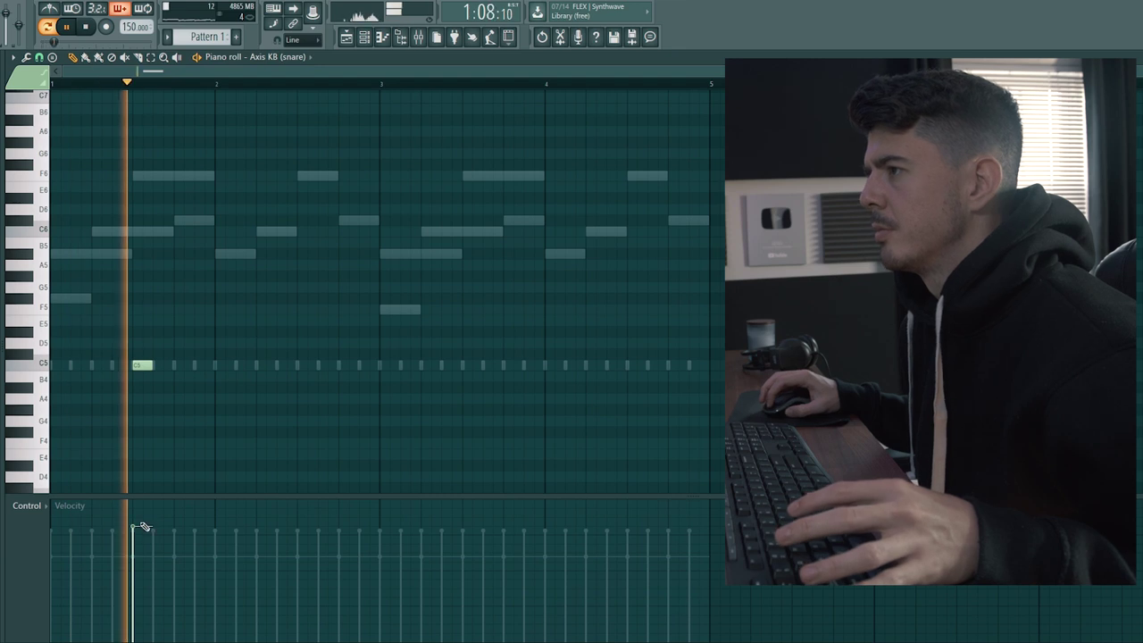
pyautogui.click(306, 366)
pyautogui.click(471, 365)
pyautogui.click(636, 365)
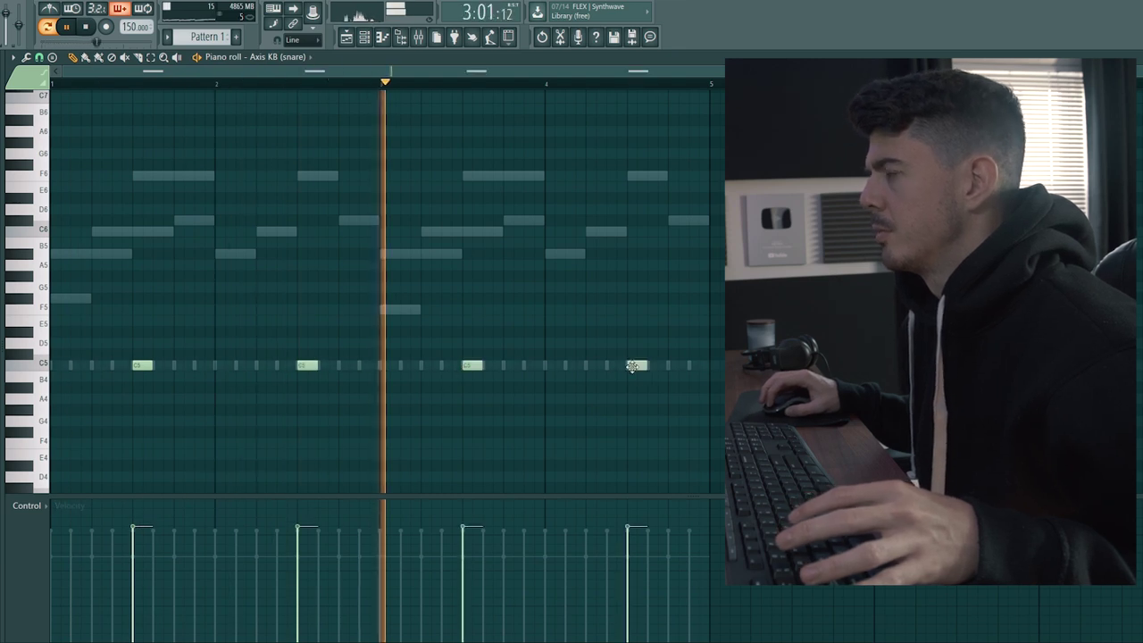
pyautogui.click(364, 36)
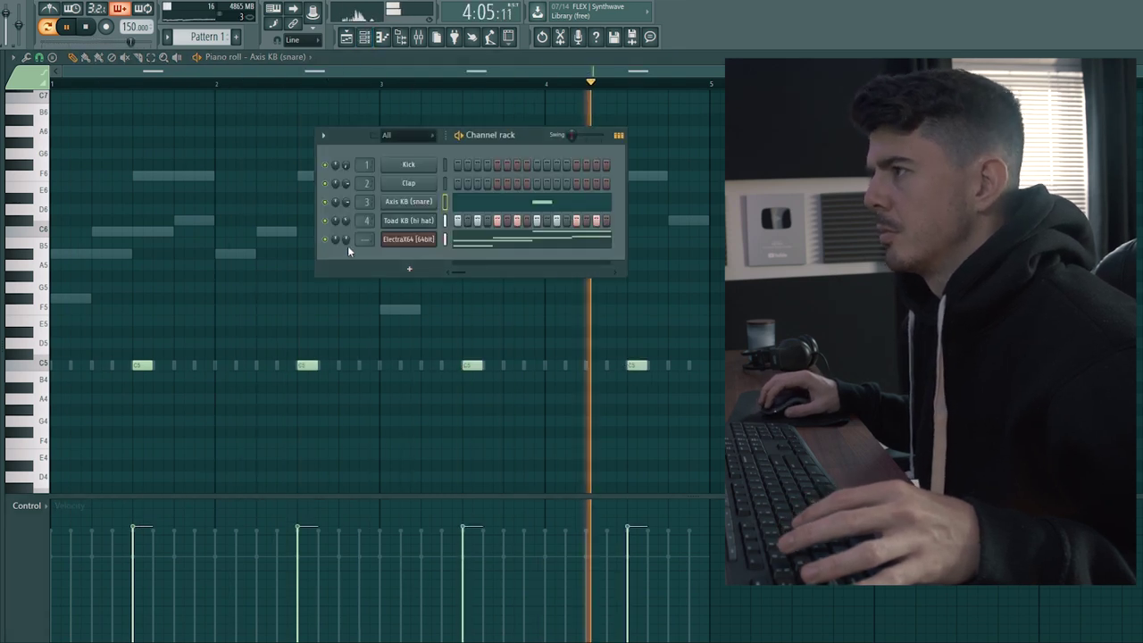